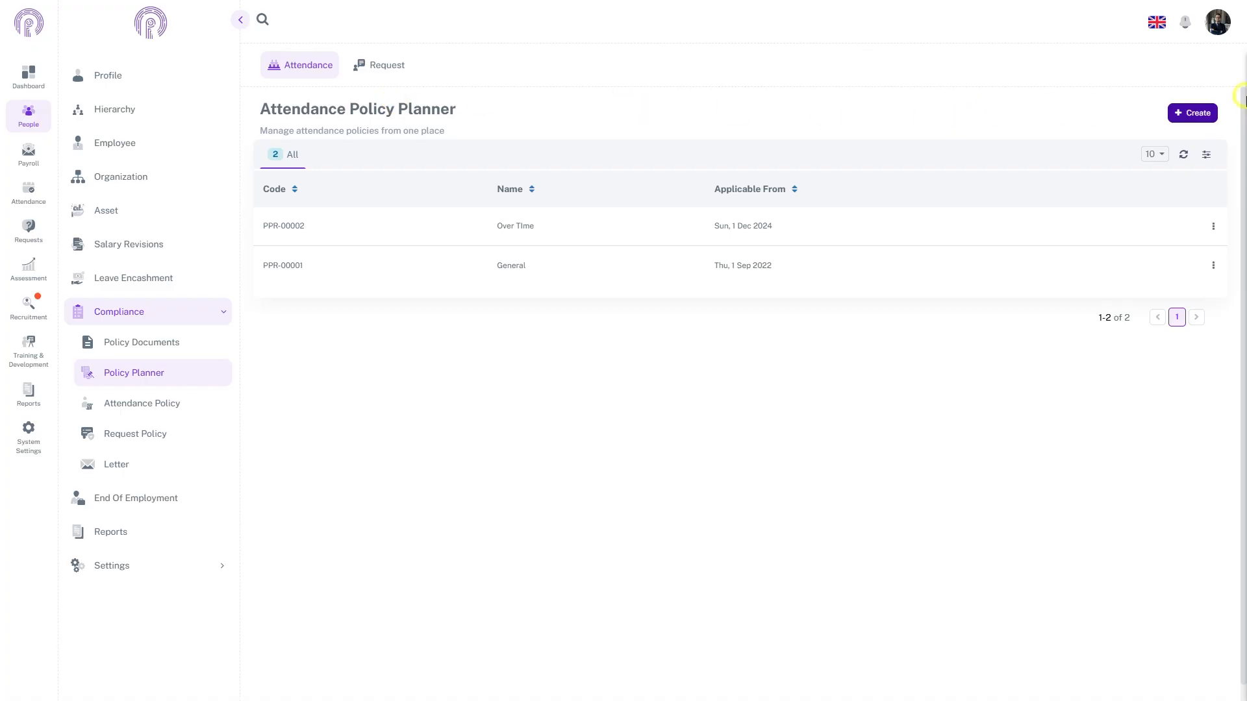
Create a new policy planner named "Policy for sales dept. on Late's and Over Time"
click(1197, 113)
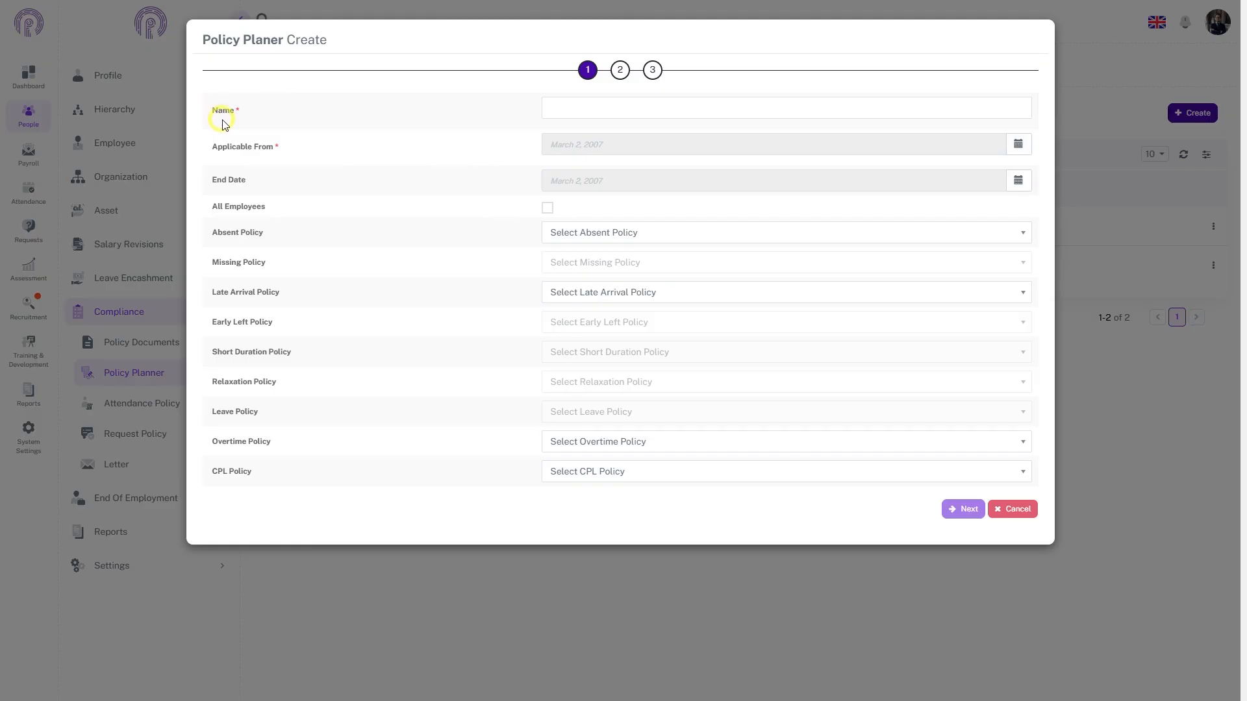
click(552, 106)
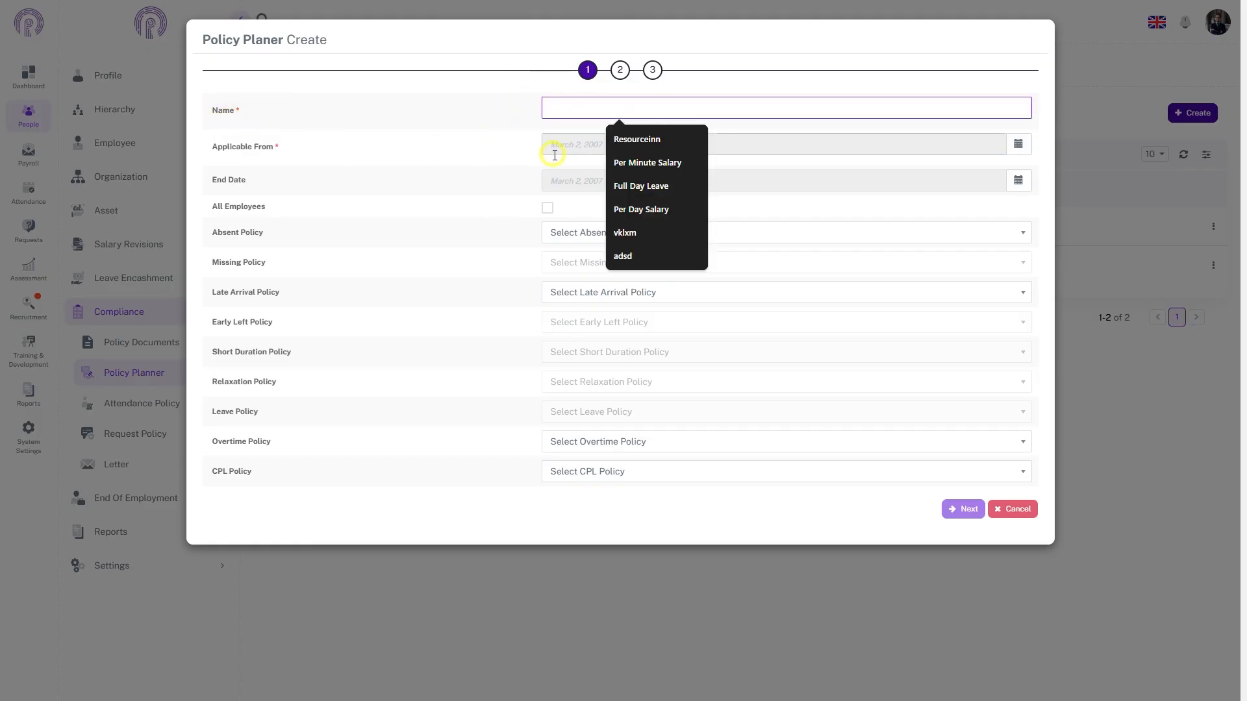
text(Policy for sales dept. on Late's and Over Time)
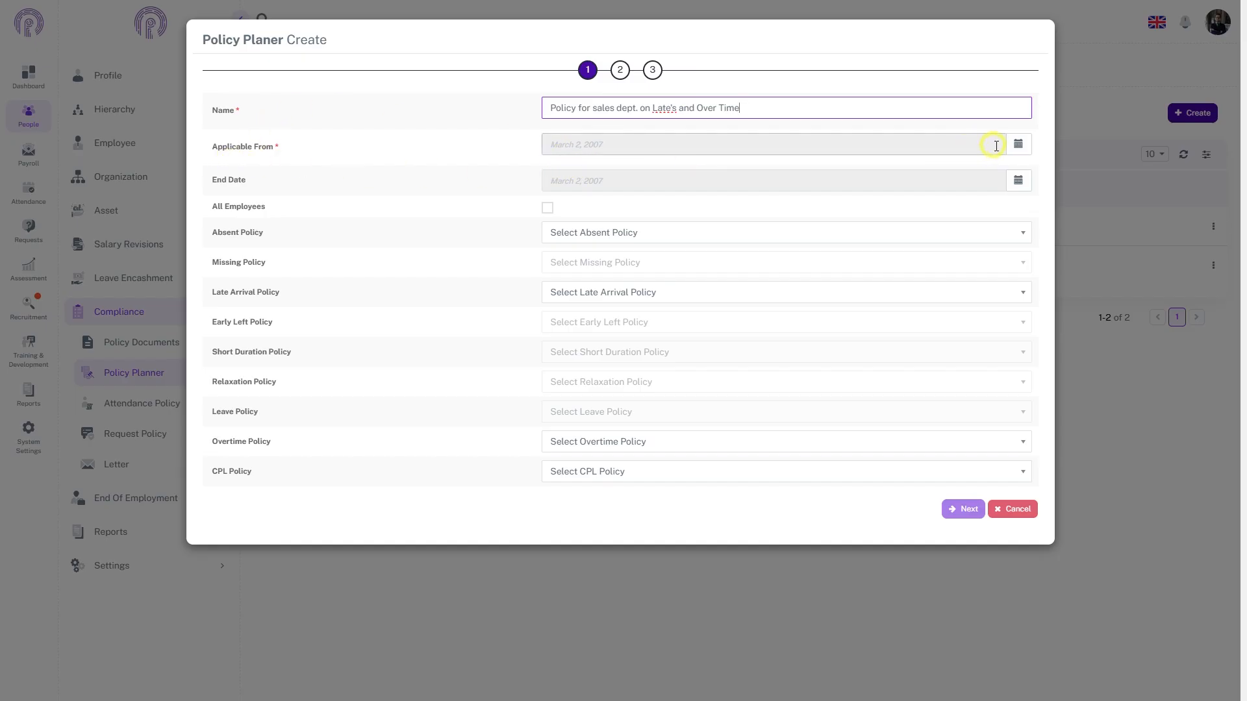
Set the planner's Applicable From date to March 1, 2025
click(1019, 144)
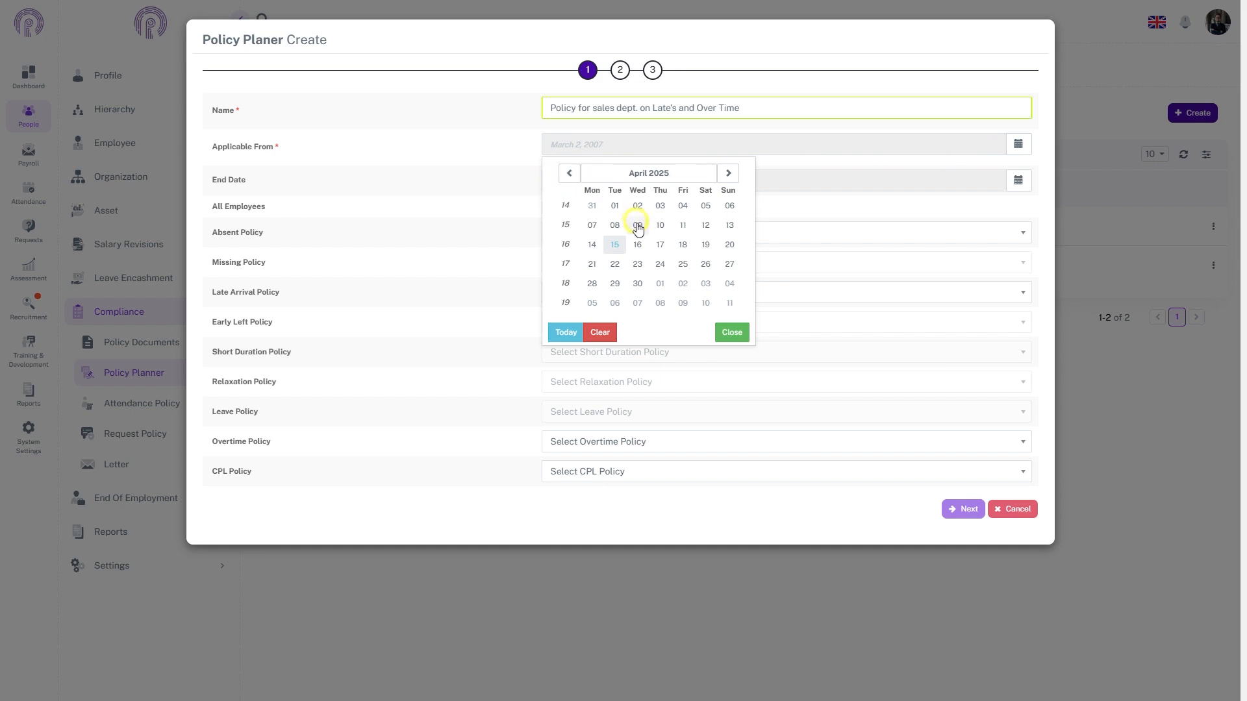
click(570, 175)
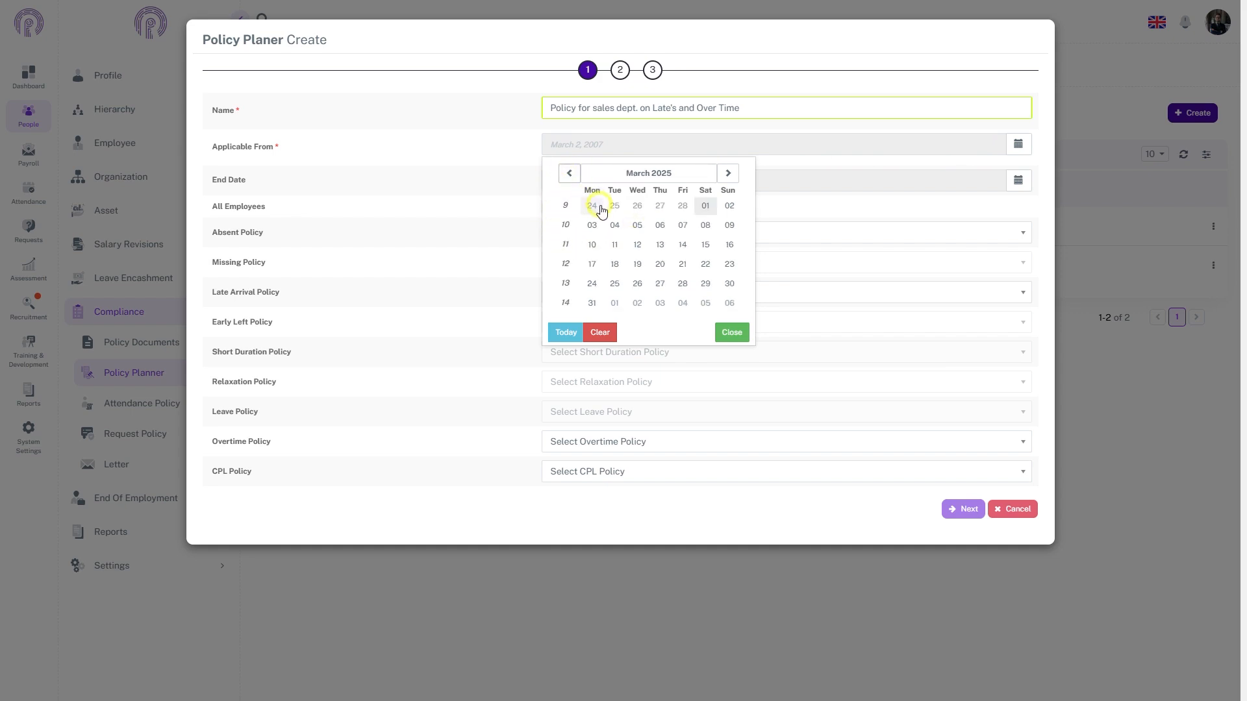
click(707, 207)
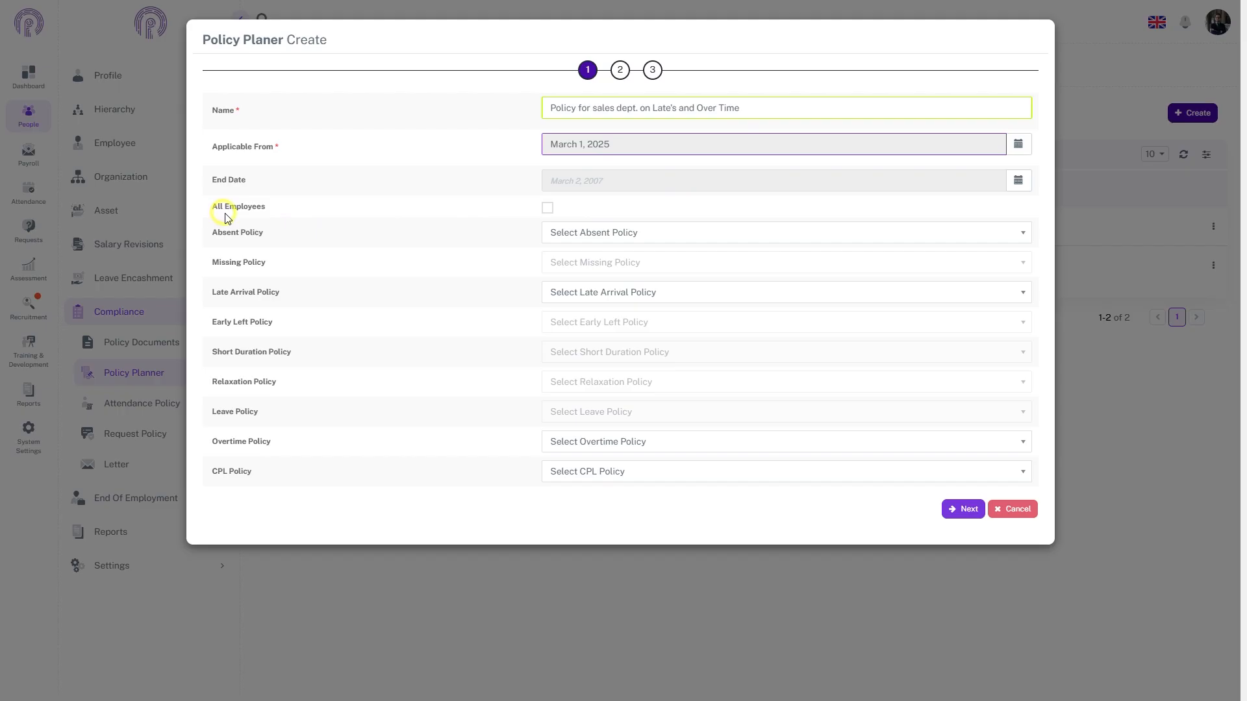
click(547, 210)
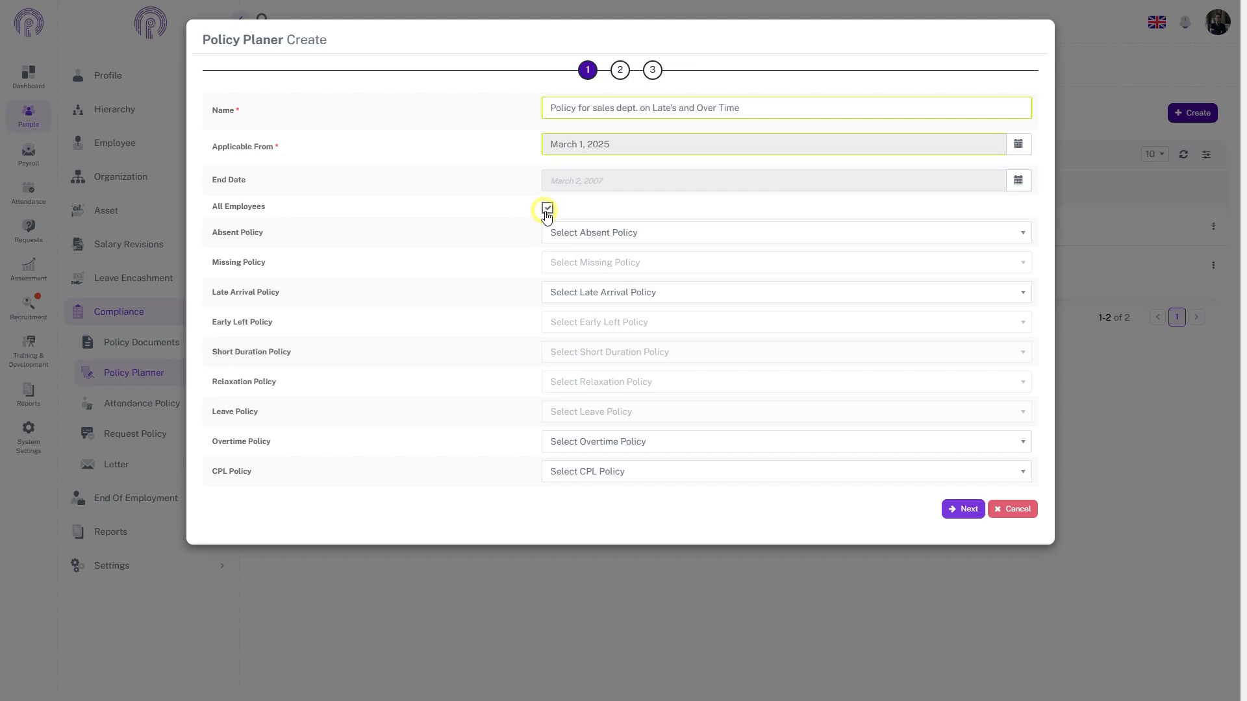
click(547, 211)
Assign the Late late-arrival policy and the Over Time overtime policy, then go to step 2
click(620, 298)
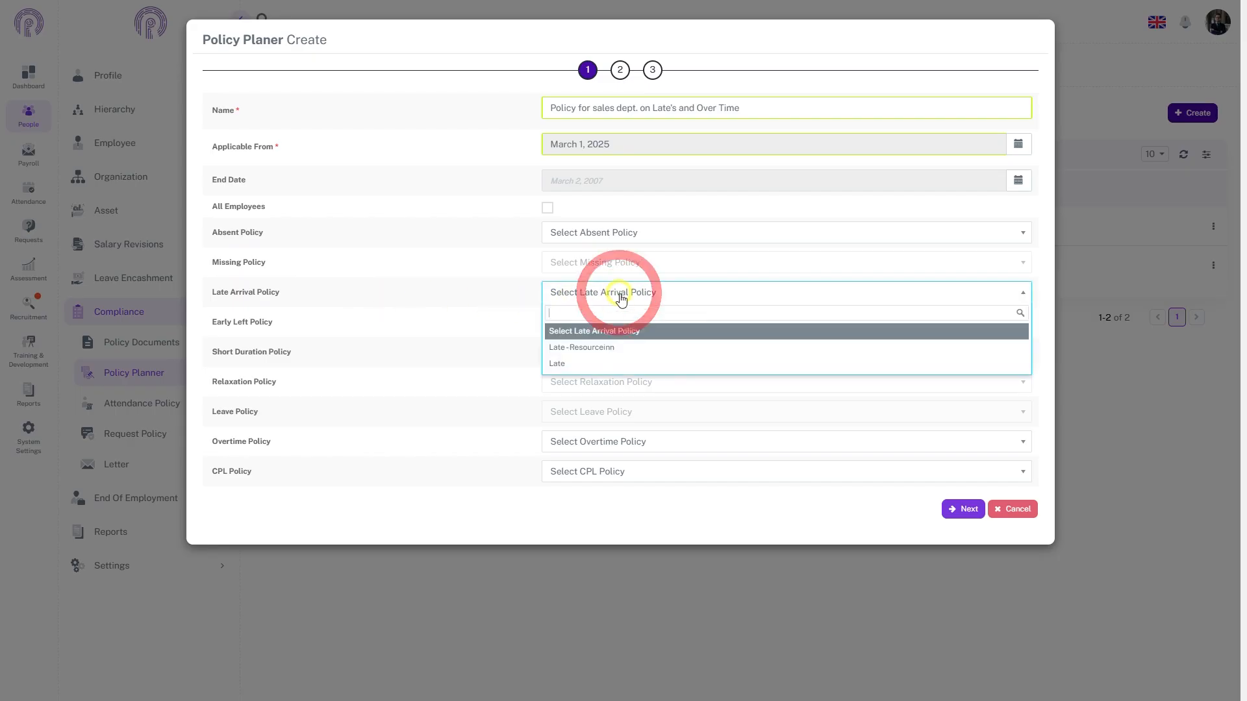
click(563, 371)
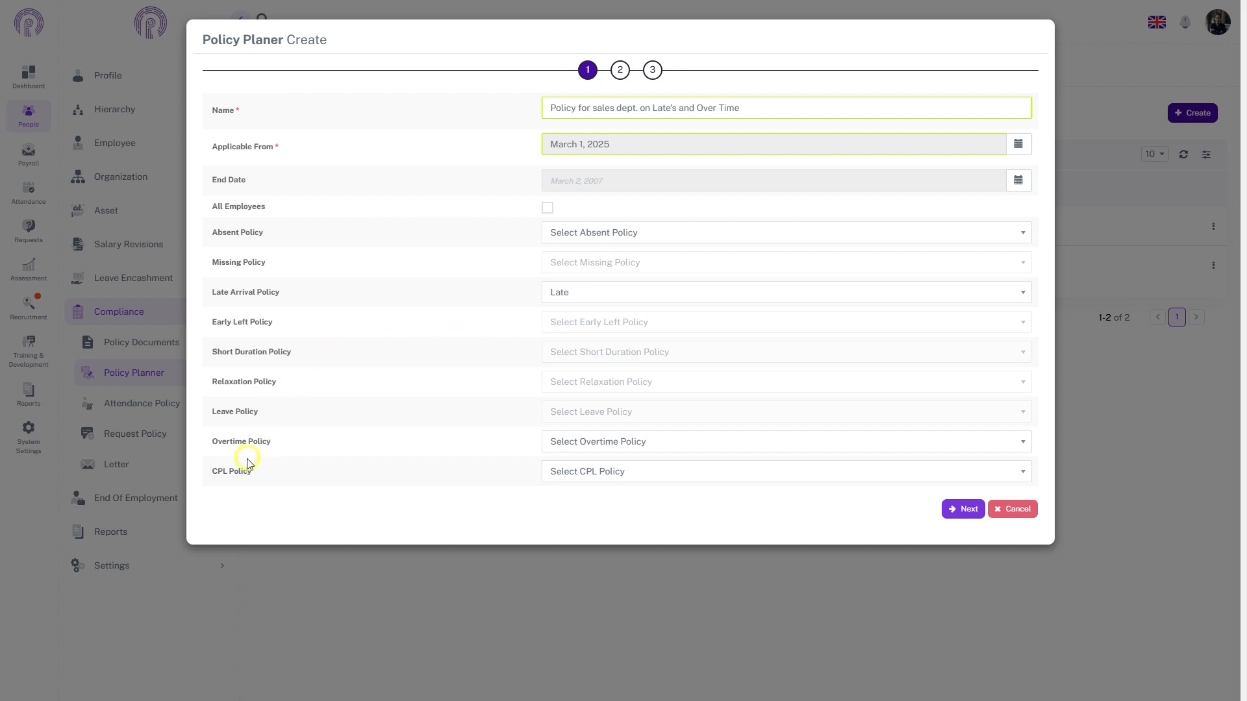
click(572, 443)
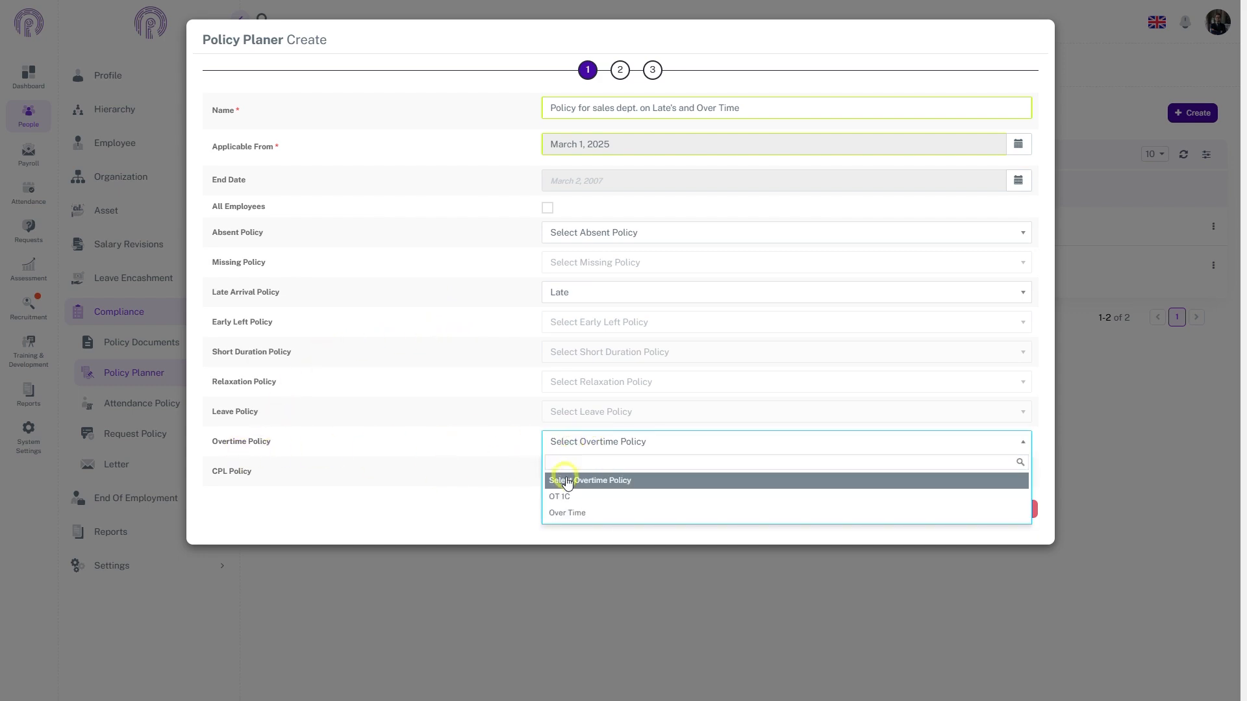
click(560, 513)
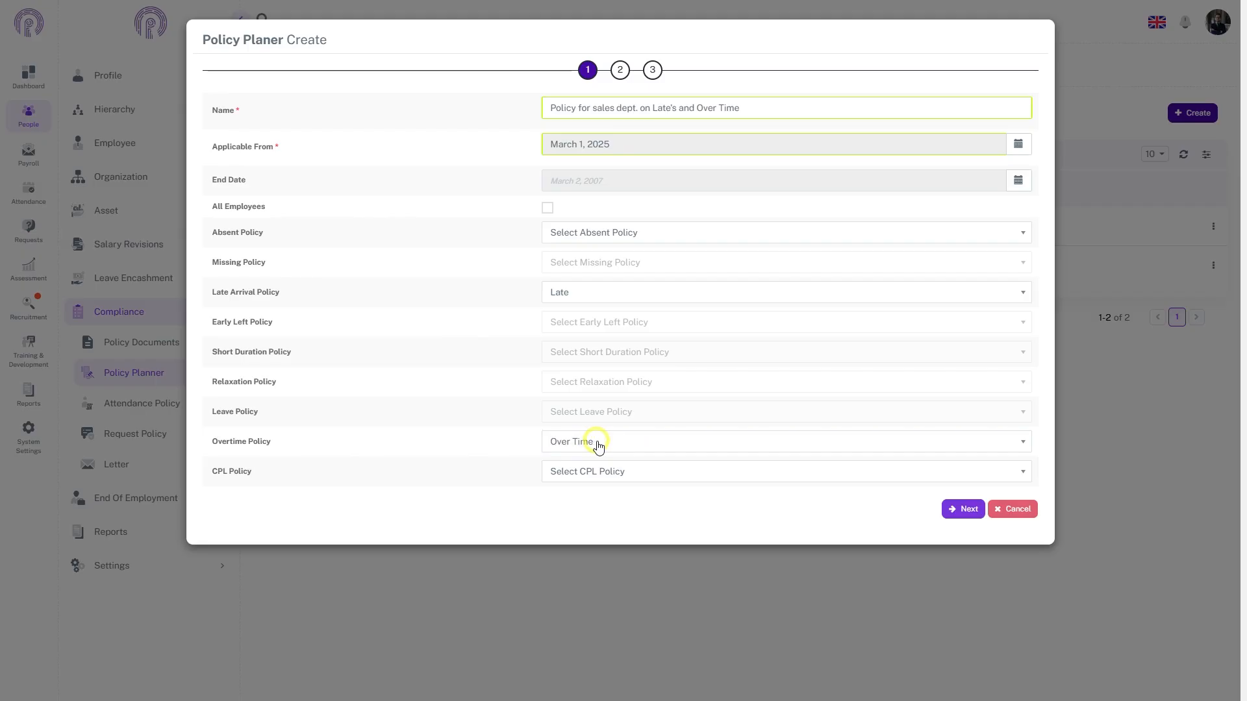
click(964, 509)
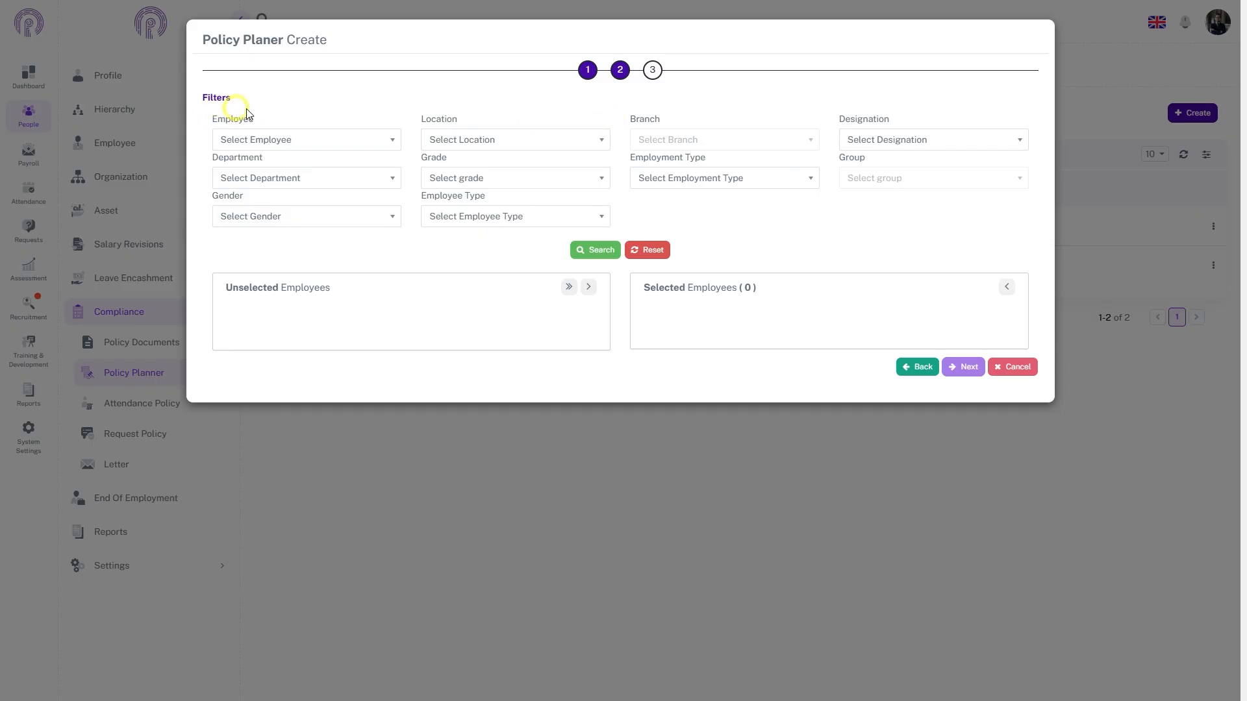
Filter employees to the Sales department and move all five into the selected list
click(354, 181)
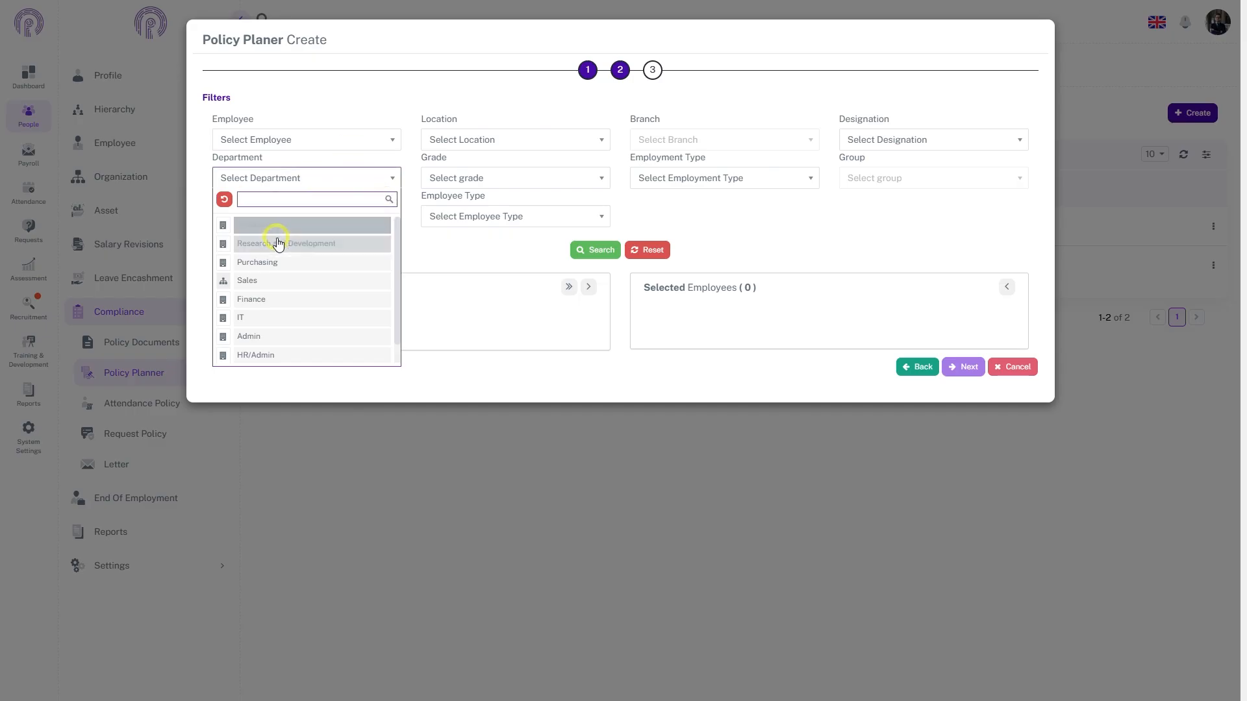
click(262, 280)
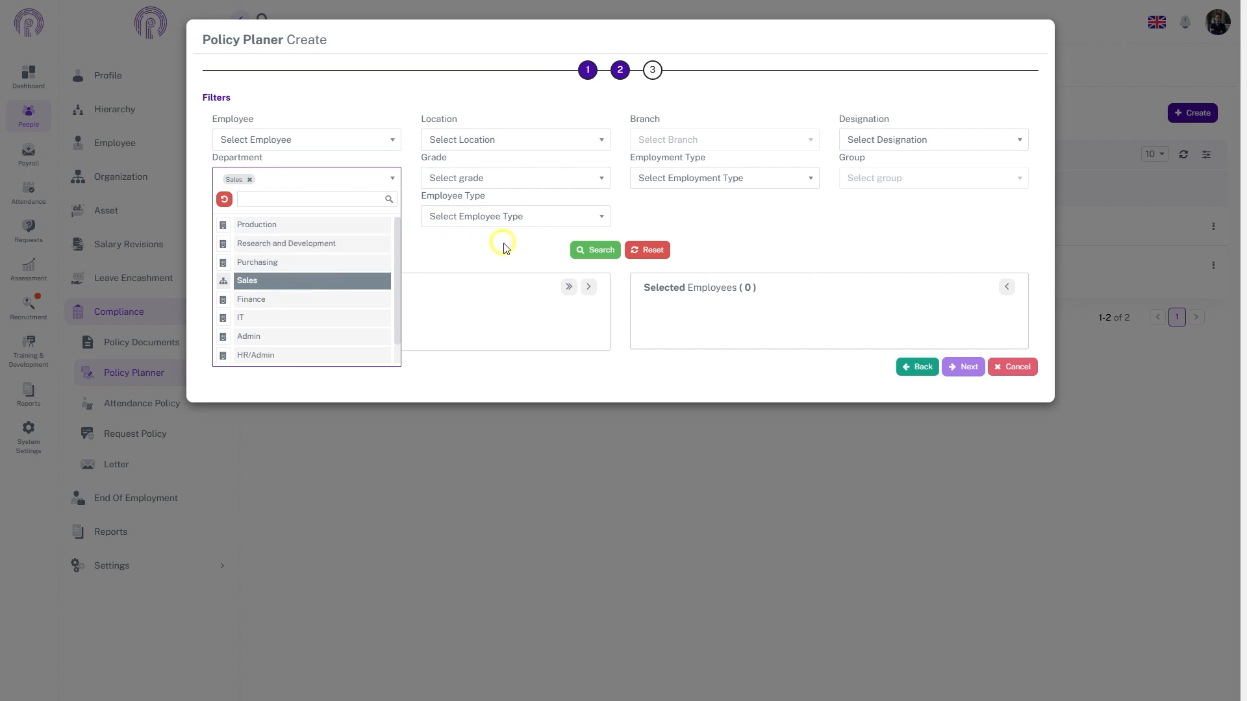
click(587, 250)
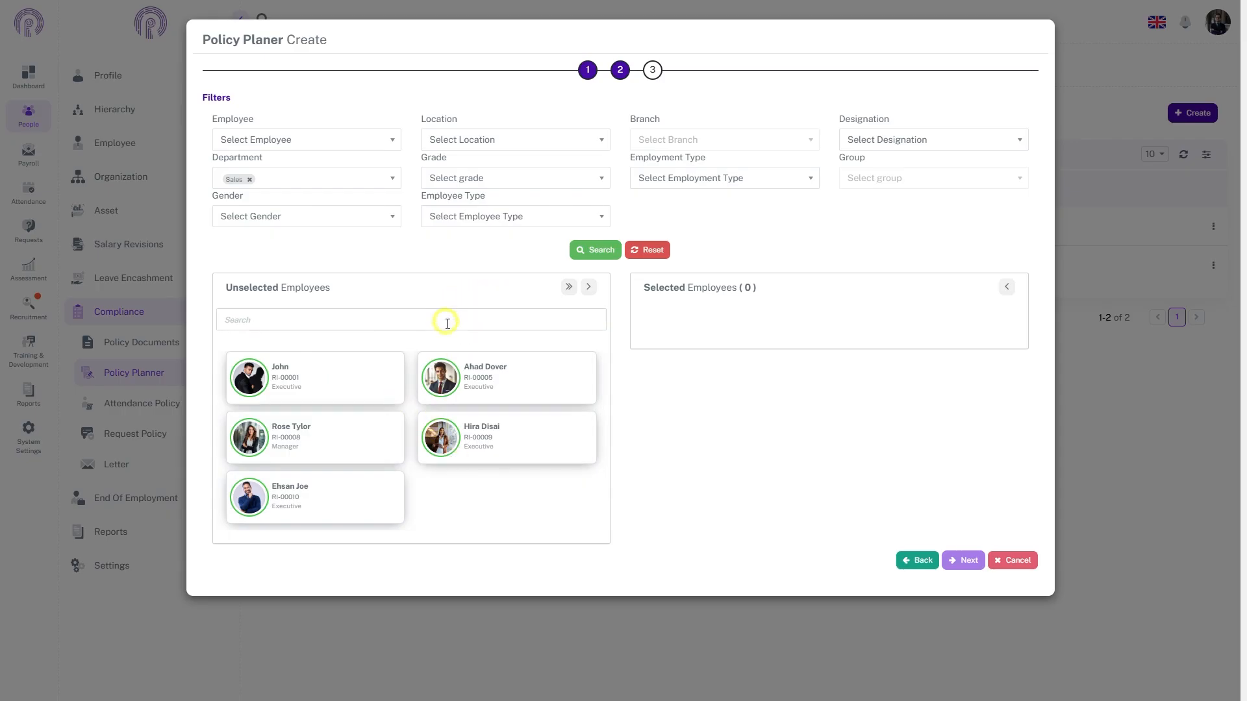
click(514, 390)
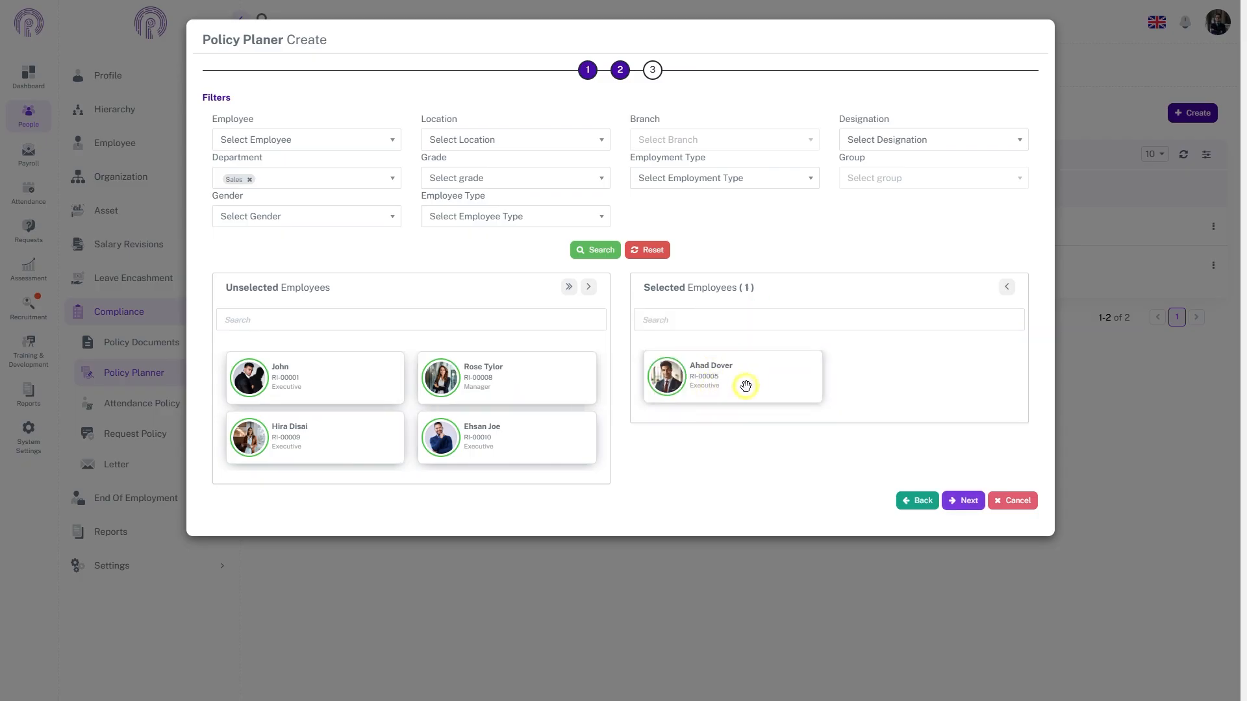
click(569, 287)
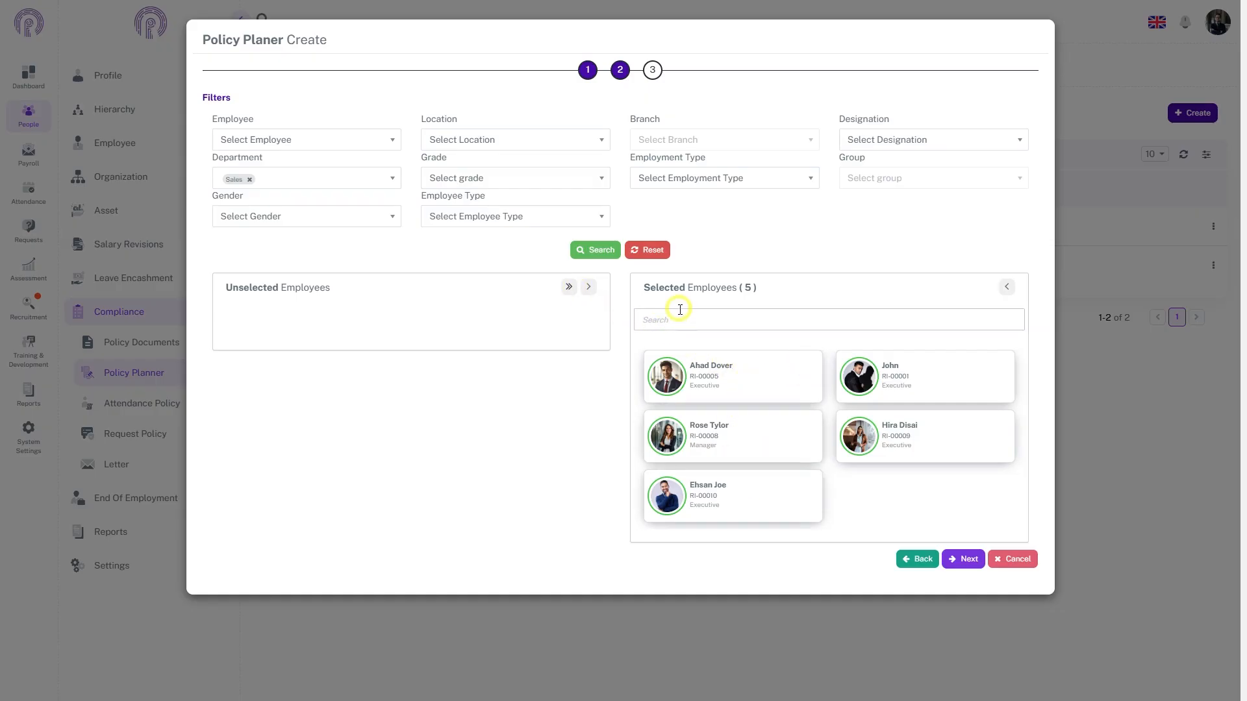
Review step 3 and save the planner as PPR-00004, applicable from 1 Mar 2025
click(963, 560)
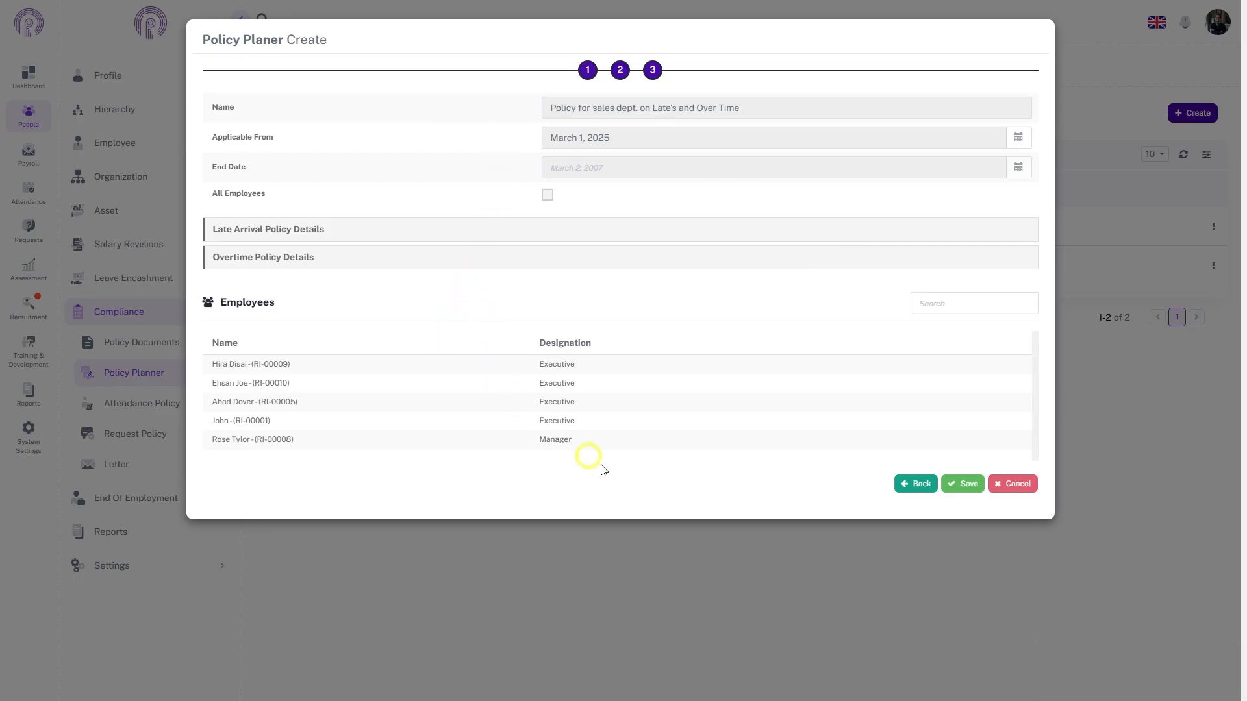
click(961, 481)
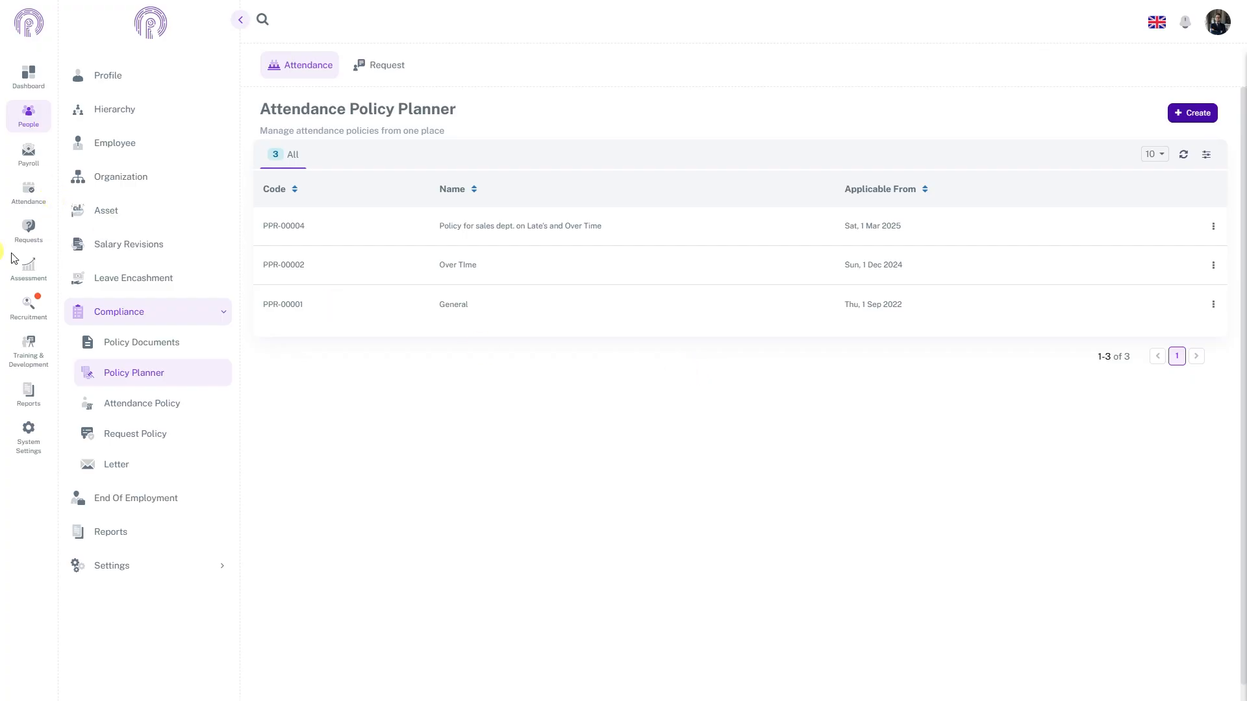
Go to the Payroll section's Payrolls list
click(30, 154)
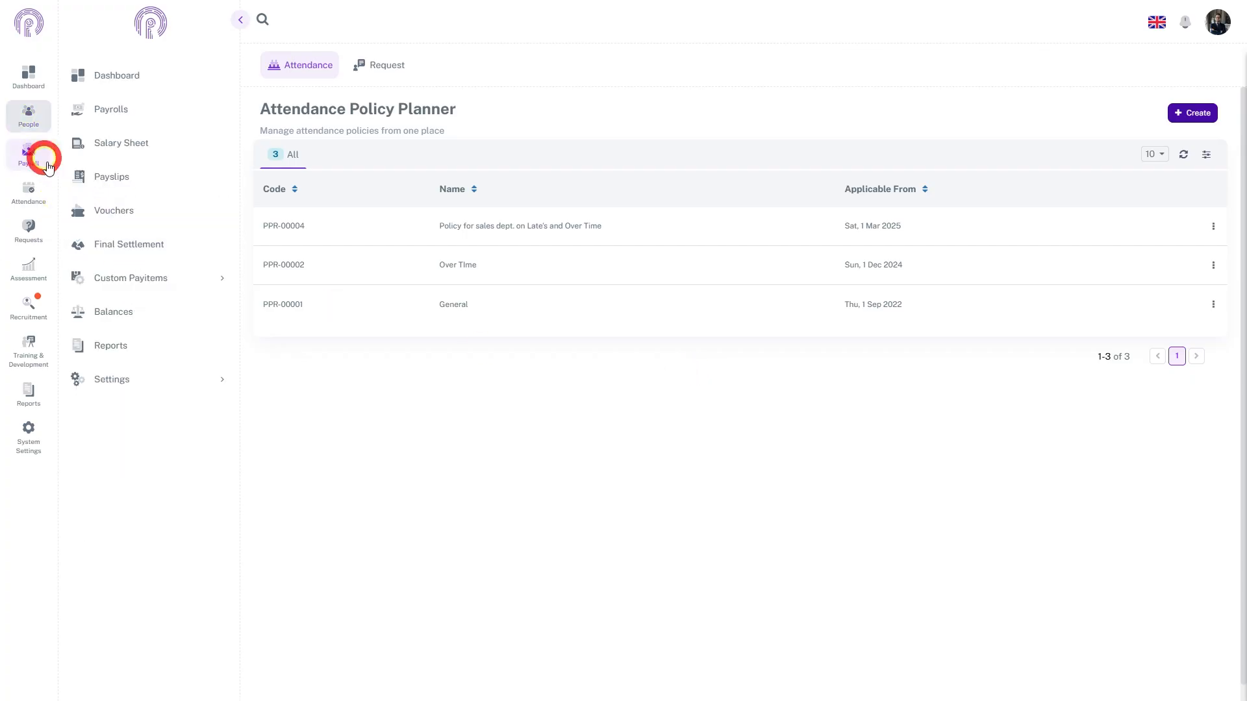
click(145, 108)
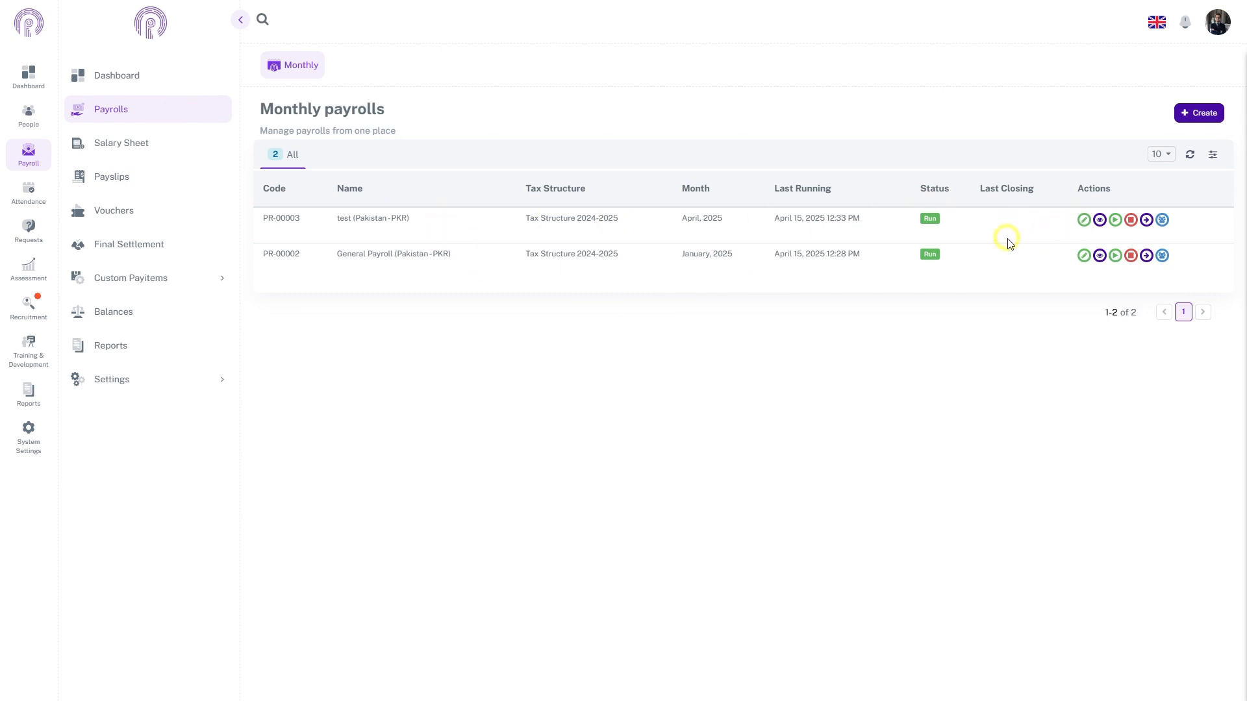
Edit the General Payroll and add two new pay item rows
click(1065, 257)
click(1084, 256)
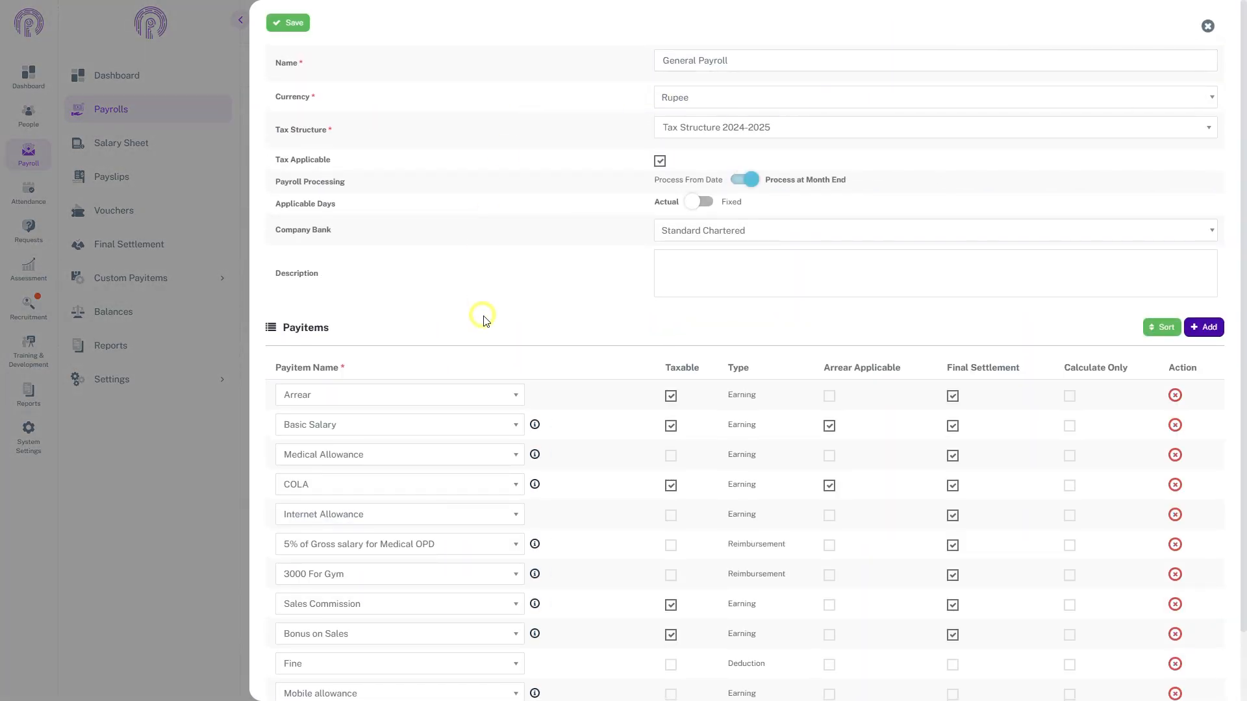
scroll(416, 412, down, 1)
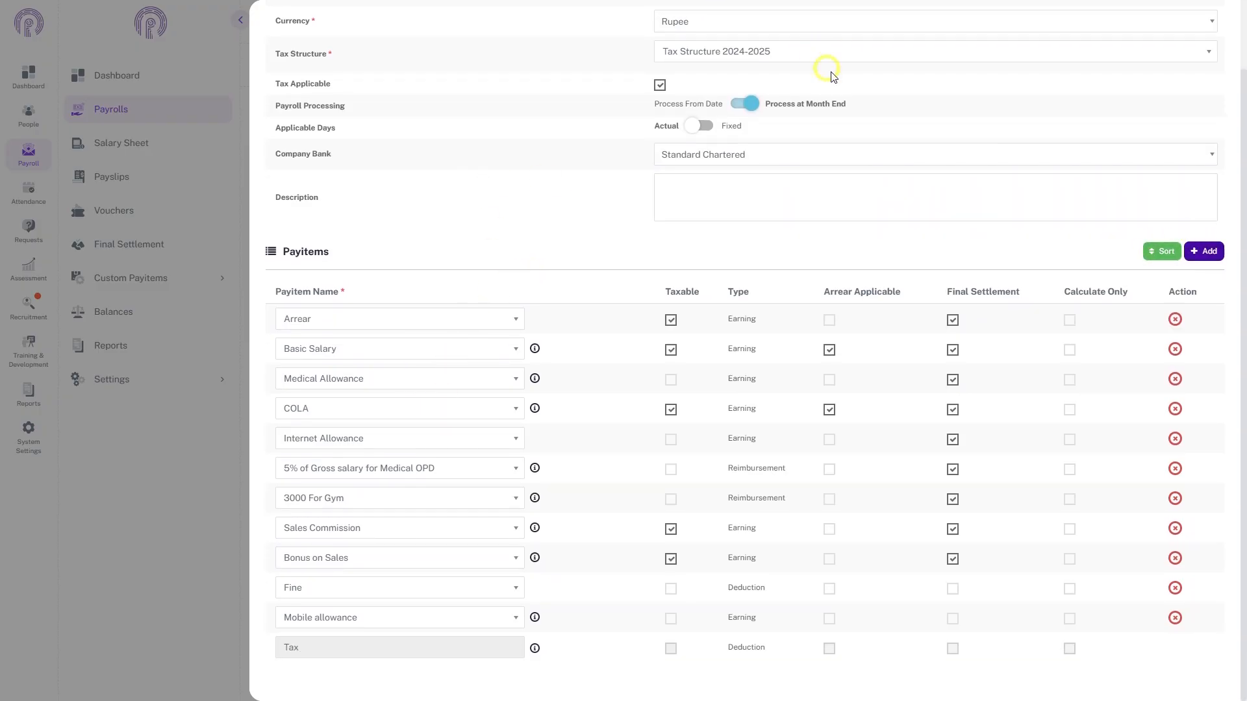
click(1037, 185)
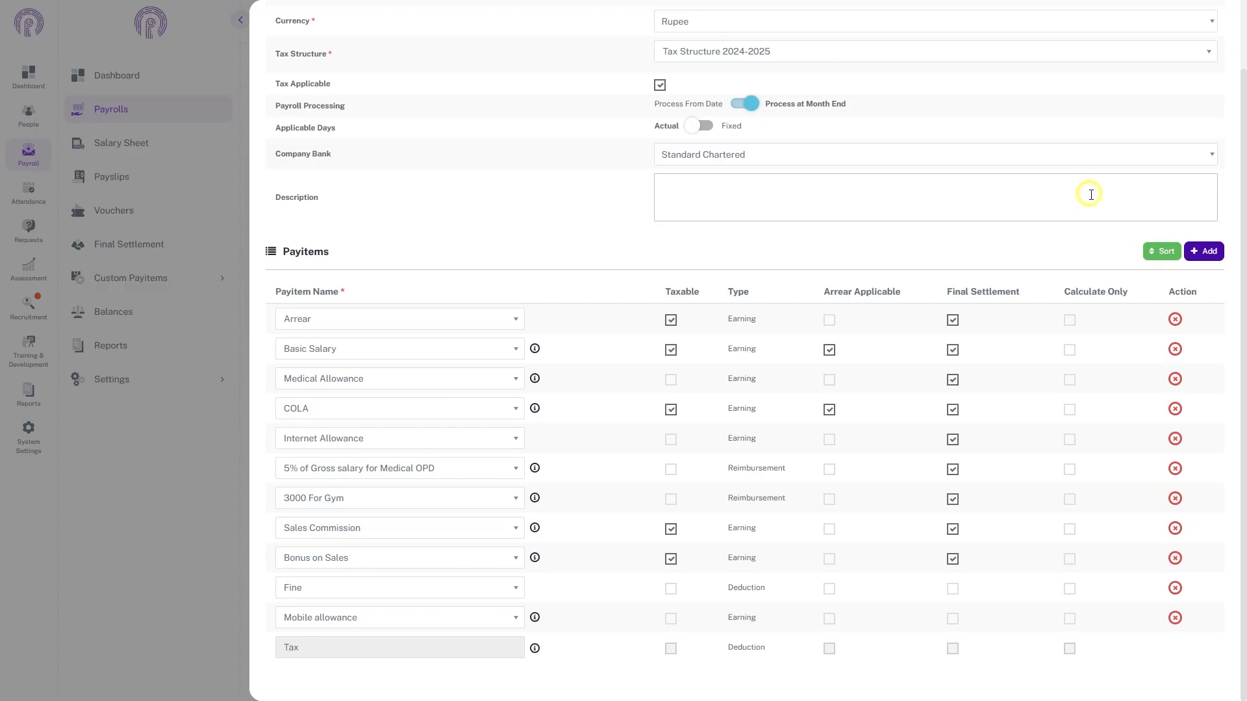
click(1208, 252)
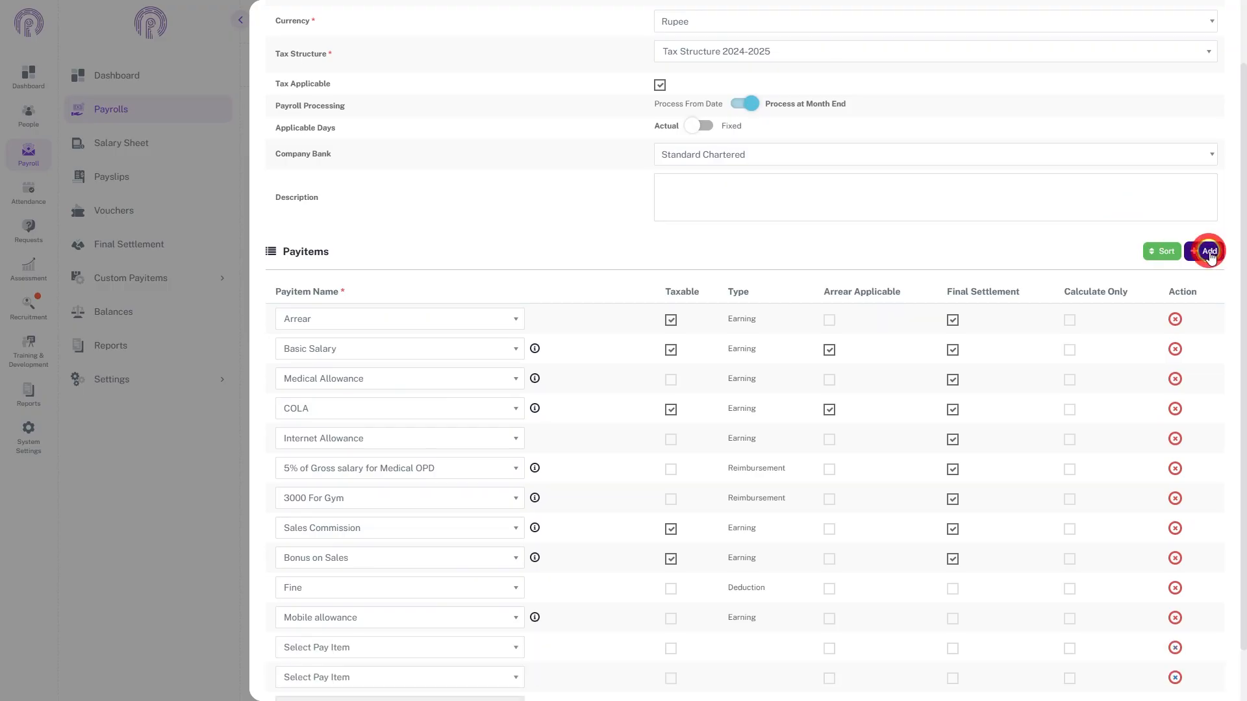
click(1208, 252)
scroll(732, 403, down, 1)
Set the new rows to the Late Arrival and Over Time pay items
click(339, 590)
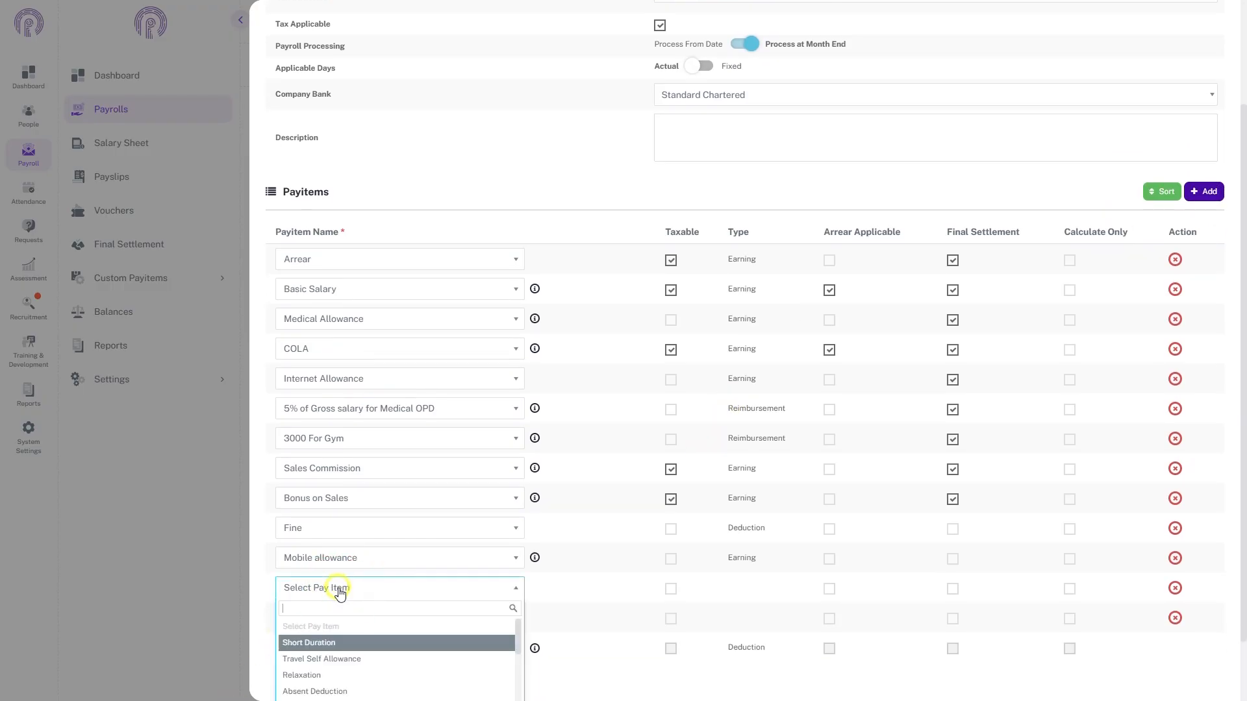
text(la)
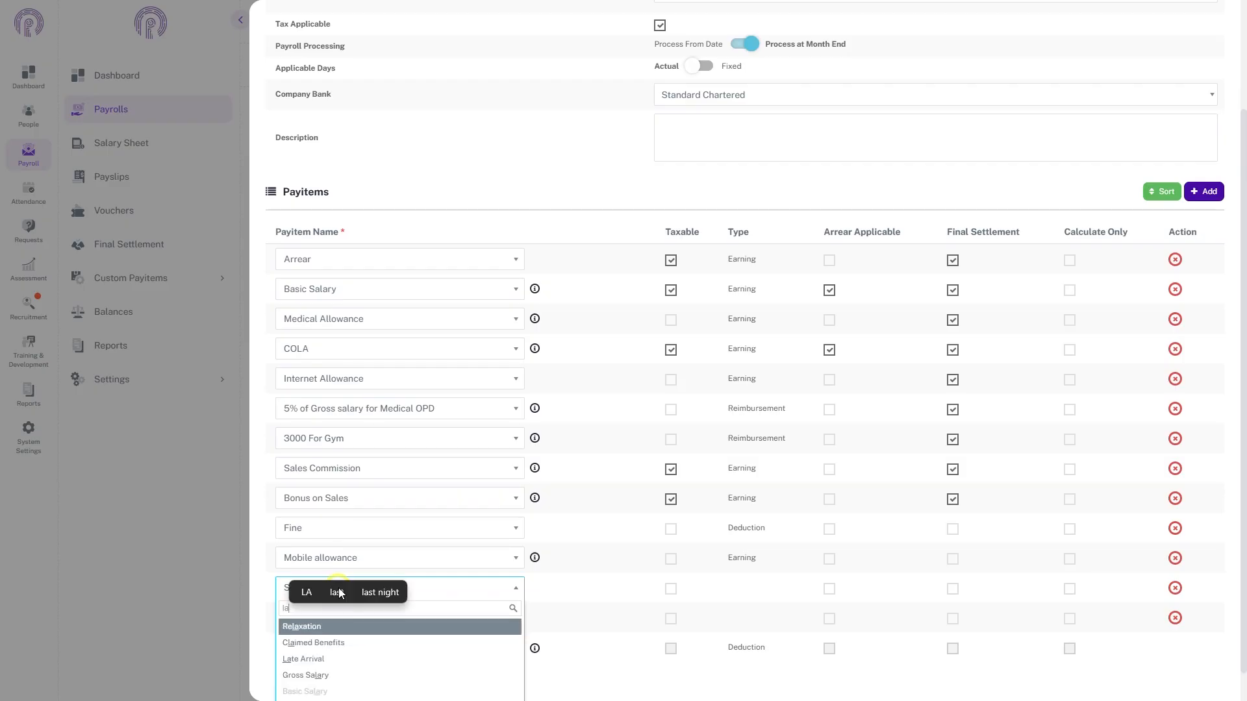
click(328, 659)
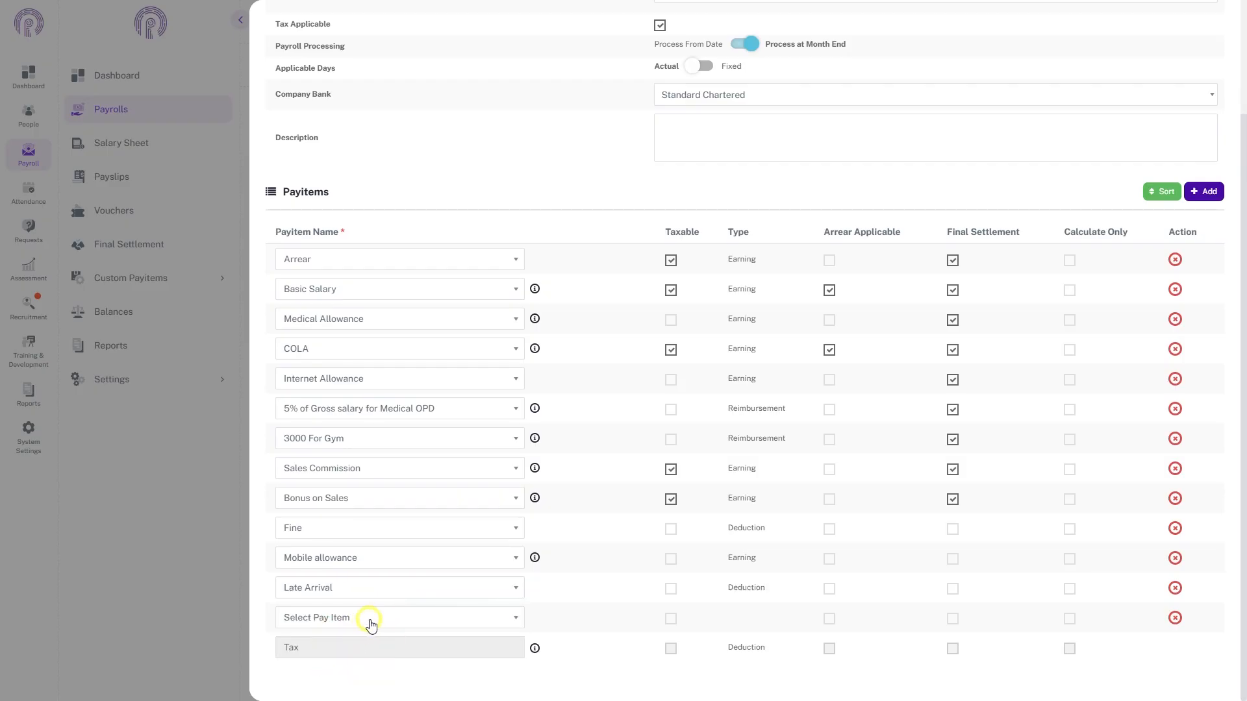
click(370, 622)
text(ove)
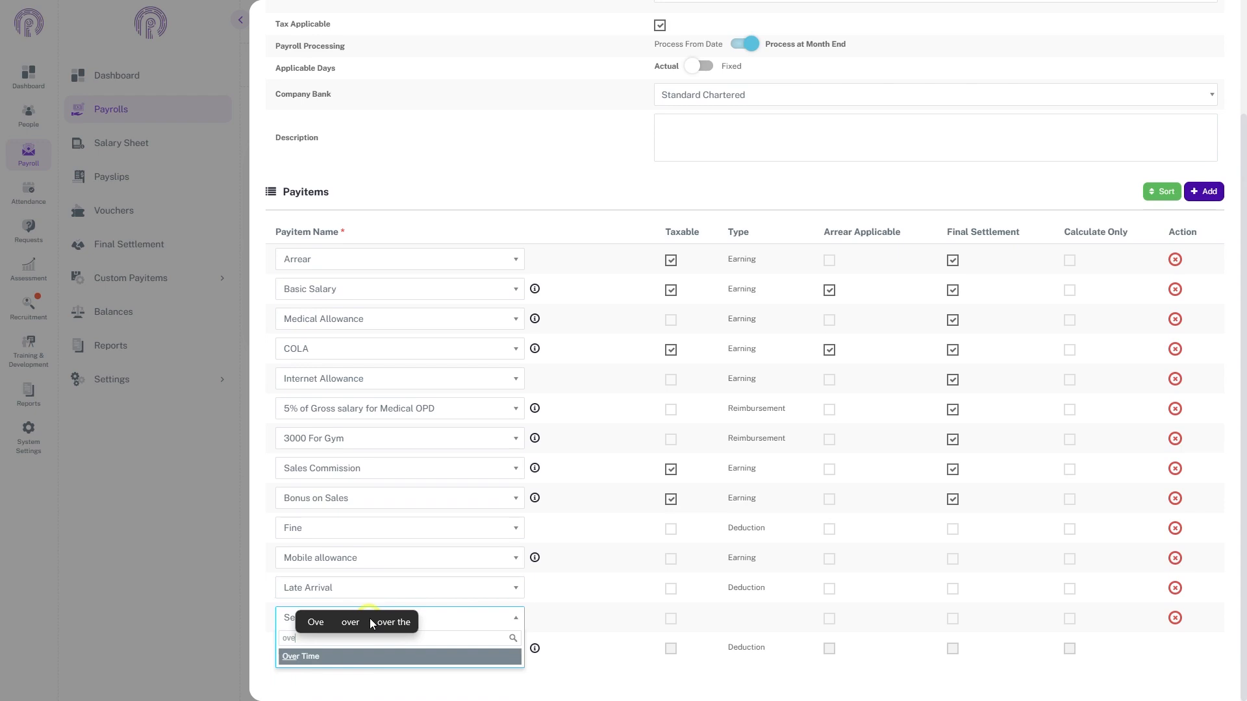
click(370, 660)
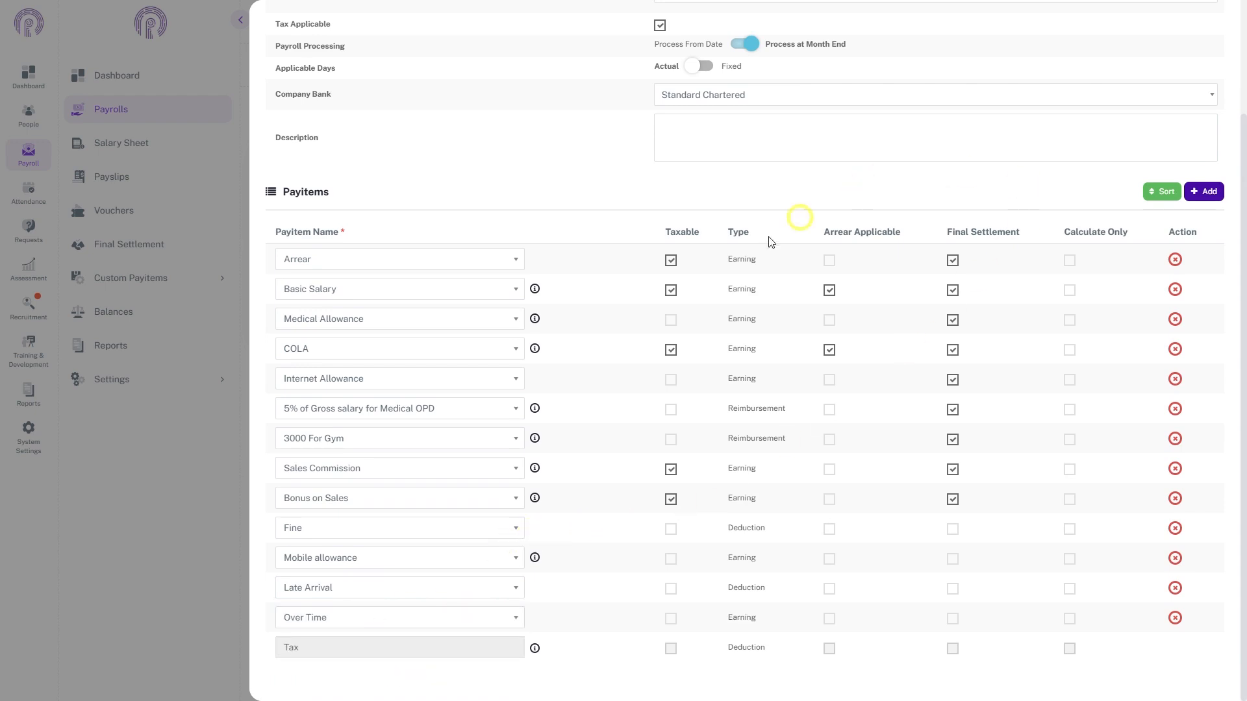
scroll(771, 242, up, 3)
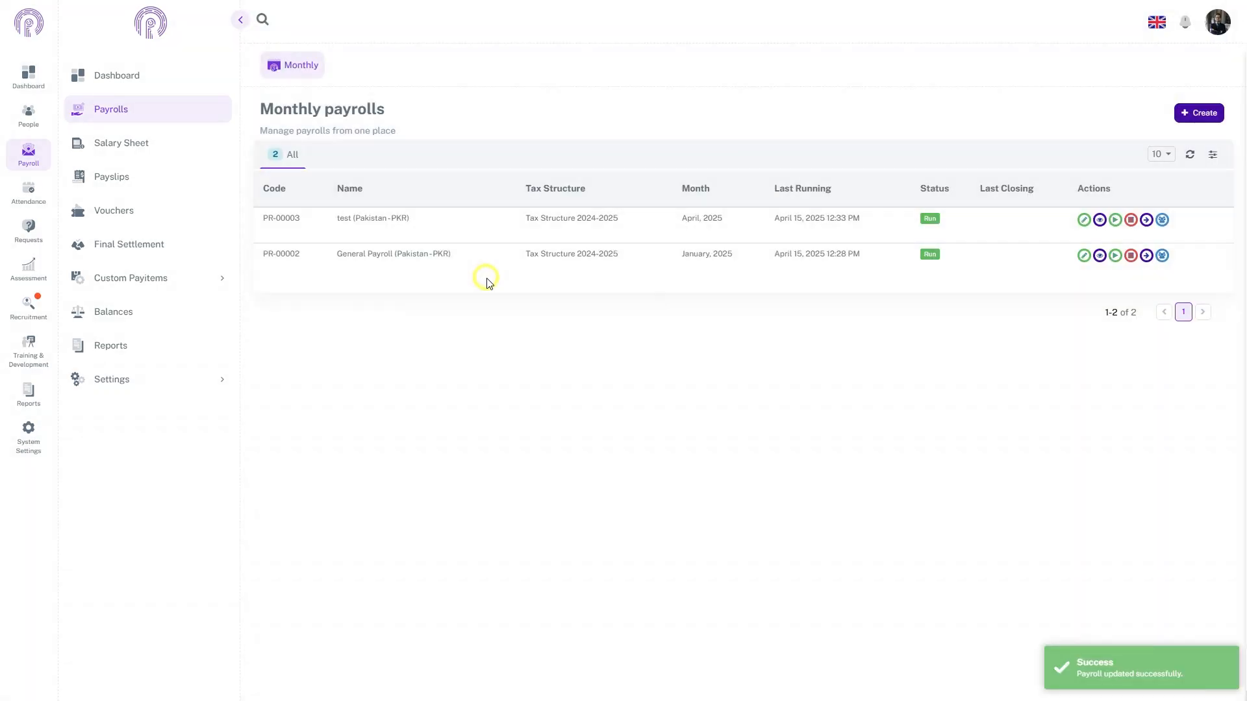